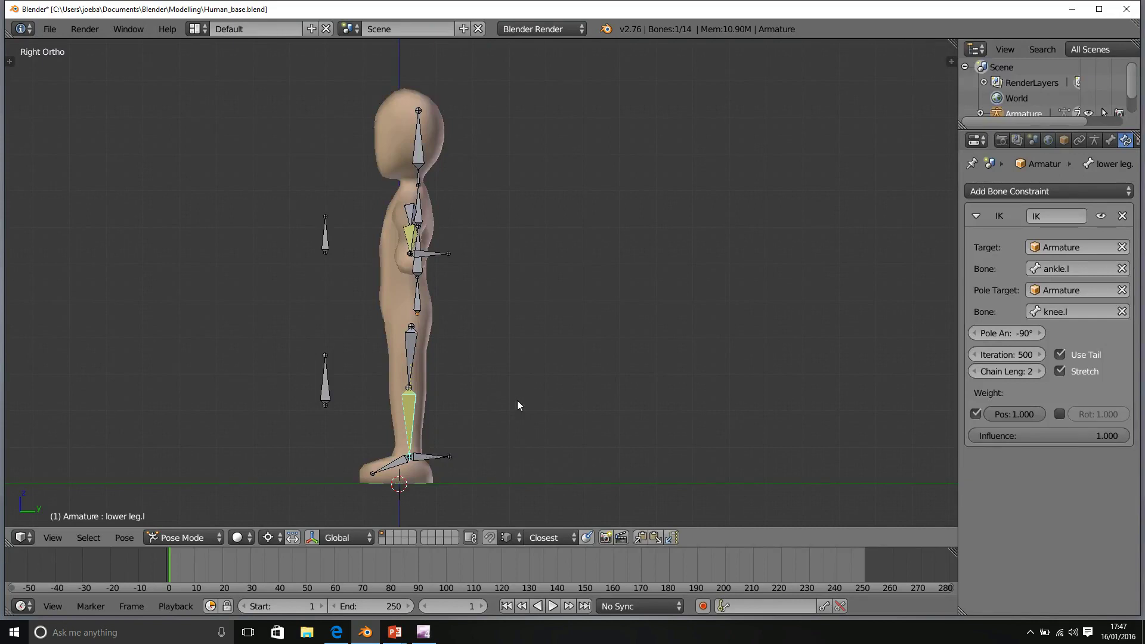
- Switch to the Front Ortho view of the figure
{"action": "key", "text": "KP_1"}
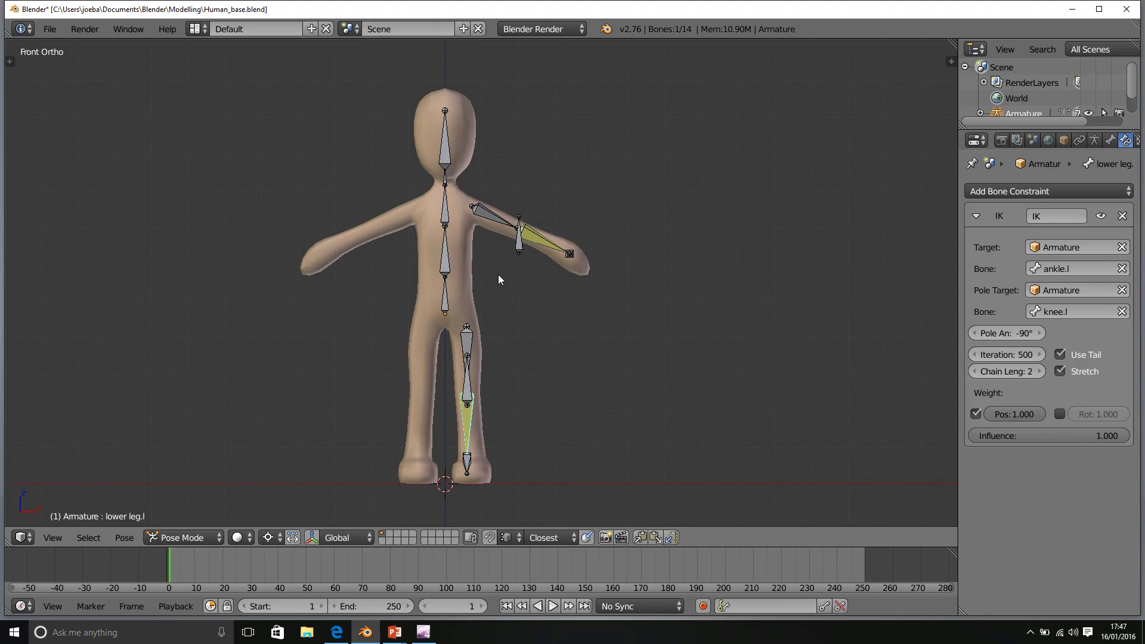
- Circle-select the left upper arm, forearm and leg bones, then orbit and return to Front Ortho
{"action": "key", "text": "a"}
{"action": "key", "text": "c"}
{"action": "left_click_drag", "start_coordinate": [510, 184], "coordinate": [583, 257]}
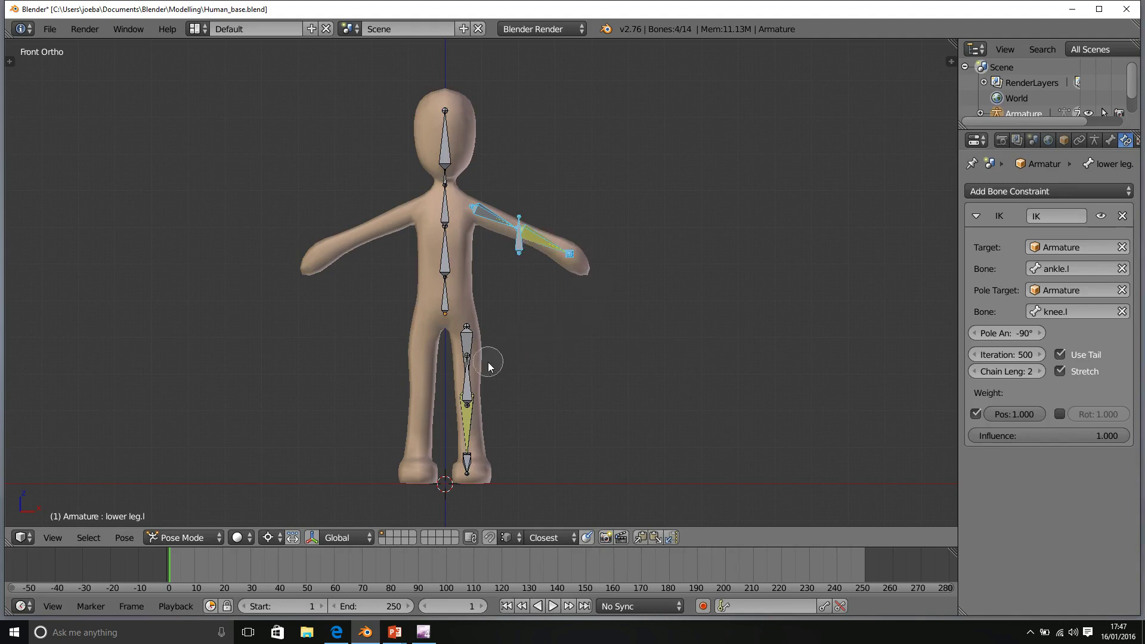
{"action": "left_click_drag", "start_coordinate": [485, 365], "coordinate": [476, 469]}
{"action": "key", "text": "Escape"}
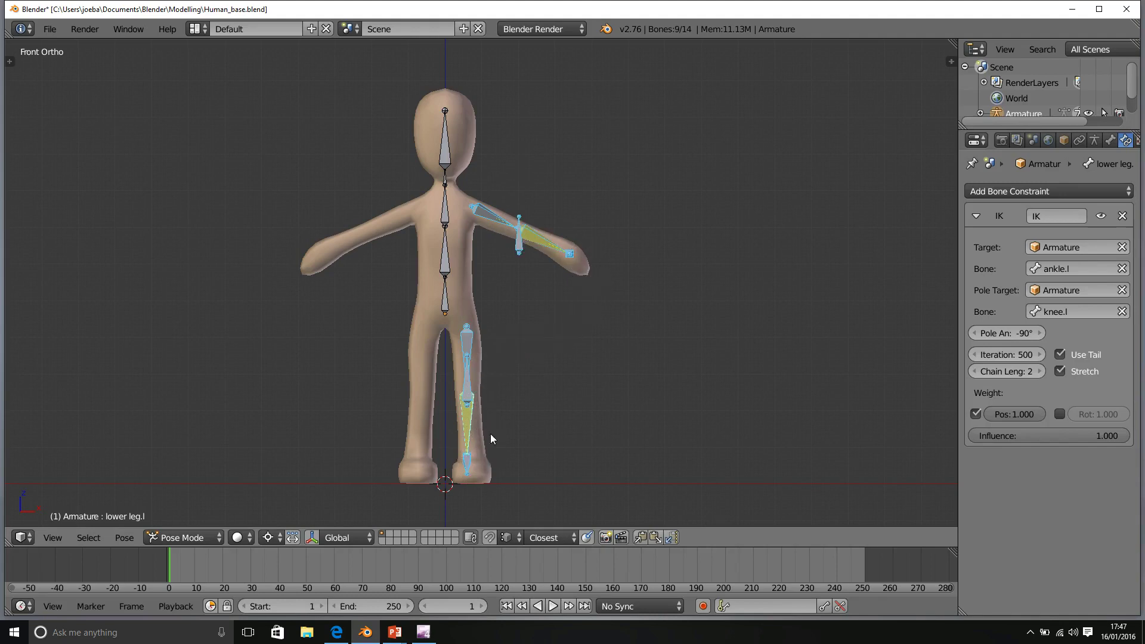
{"action": "mouse_move", "coordinate": [491, 435]}
{"action": "middle_mouse_down"}
{"action": "mouse_move", "coordinate": [381, 419]}
{"action": "mouse_move", "coordinate": [367, 457]}
{"action": "mouse_move", "coordinate": [351, 428]}
{"action": "mouse_move", "coordinate": [351, 410]}
{"action": "mouse_move", "coordinate": [369, 424]}
{"action": "mouse_move", "coordinate": [482, 386]}
{"action": "middle_mouse_up"}
{"action": "scroll", "coordinate": [487, 384], "scroll_direction": "down", "scroll_amount": 2}
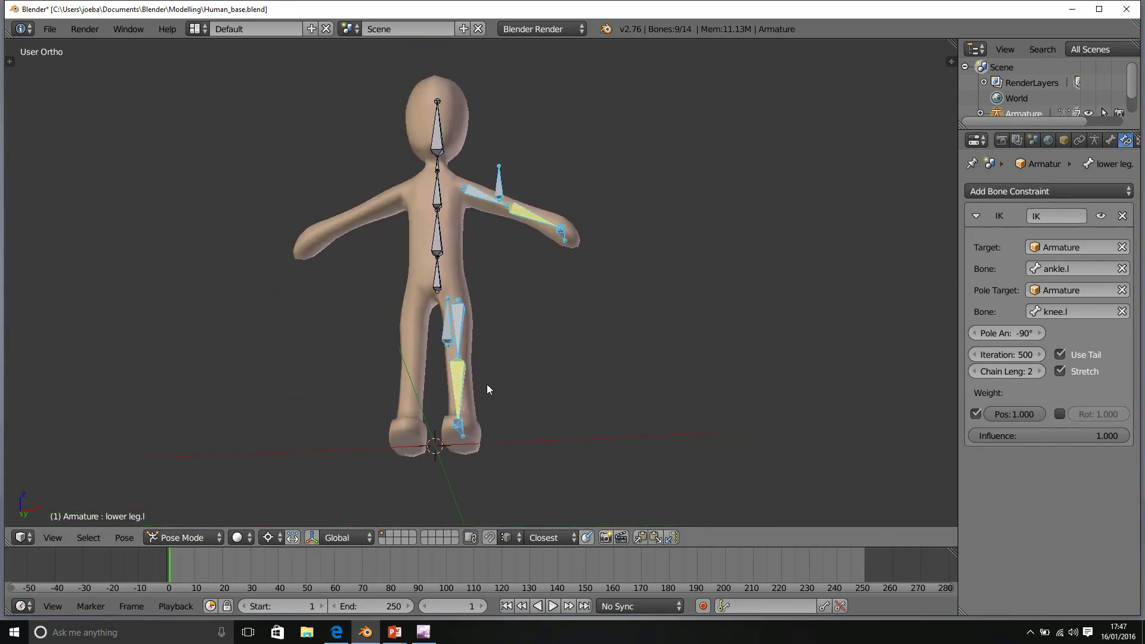
{"action": "key", "text": "KP_1"}
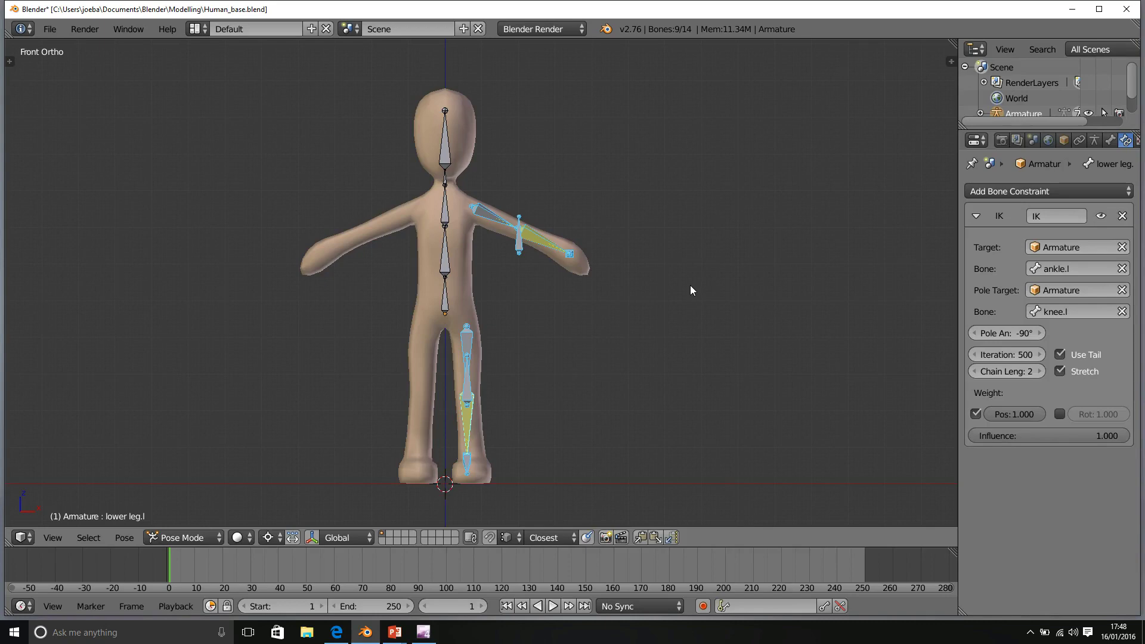
- Snap the 3D cursor to the world origin and set the Pivot Point to 3D Cursor
{"action": "key", "text": "shift+s"}
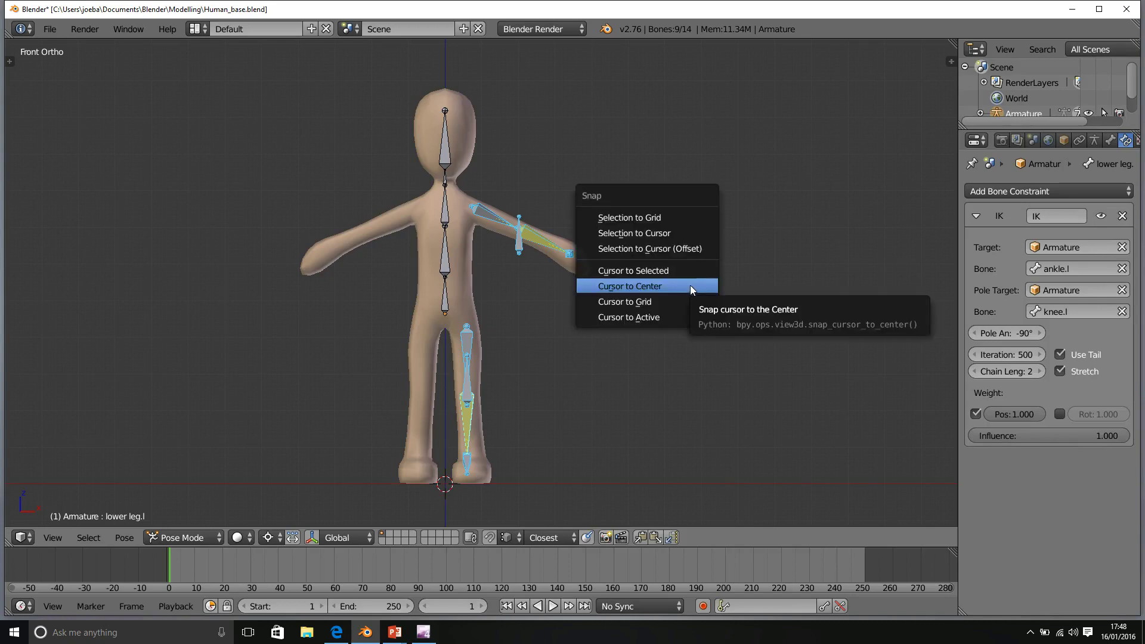
{"action": "left_click", "coordinate": [654, 285]}
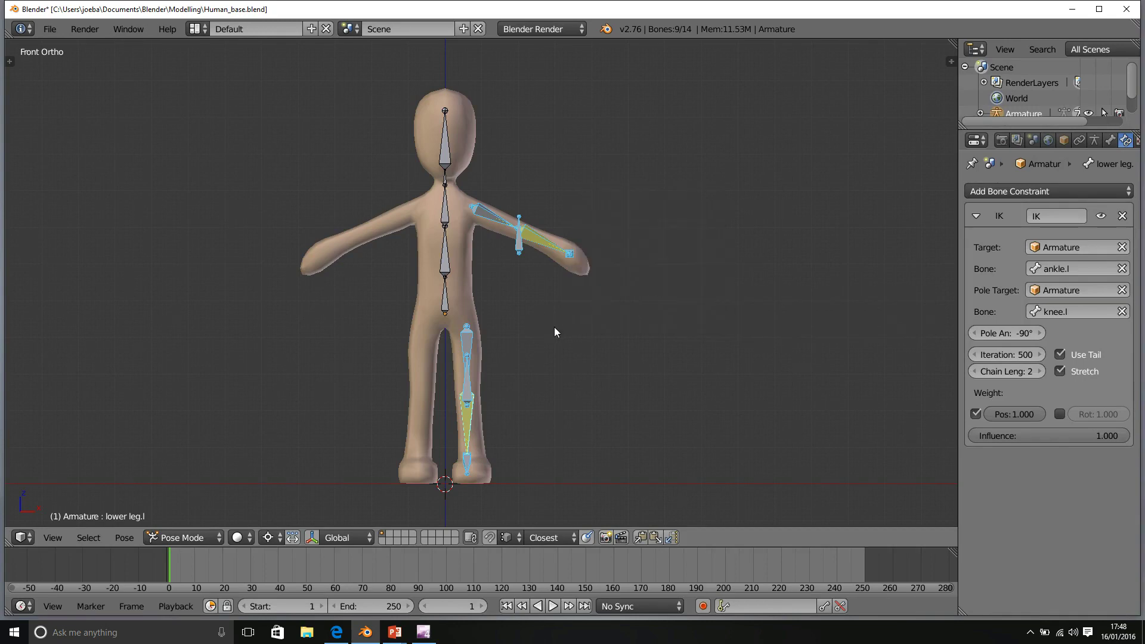
{"action": "left_click", "coordinate": [273, 539]}
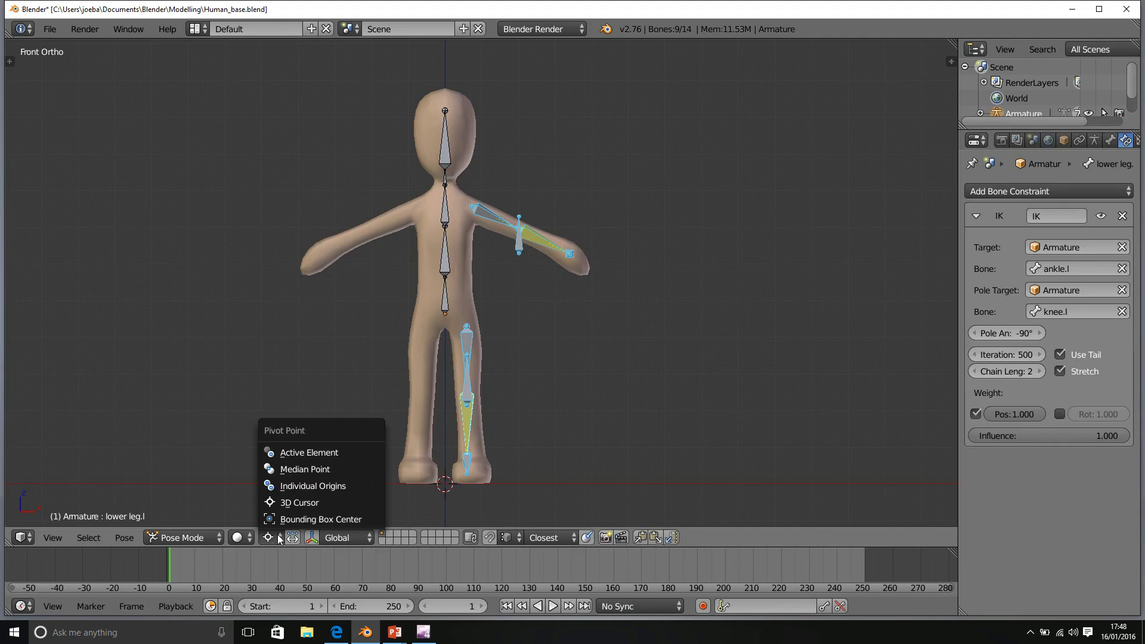
{"action": "left_click", "coordinate": [309, 502]}
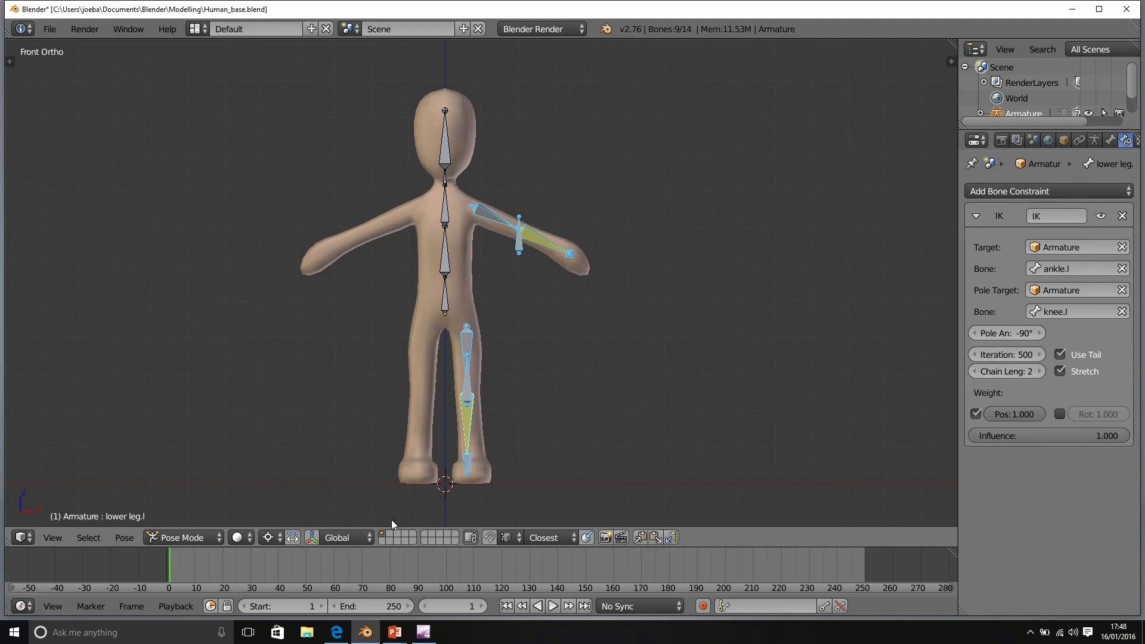
{"action": "left_click", "coordinate": [272, 537]}
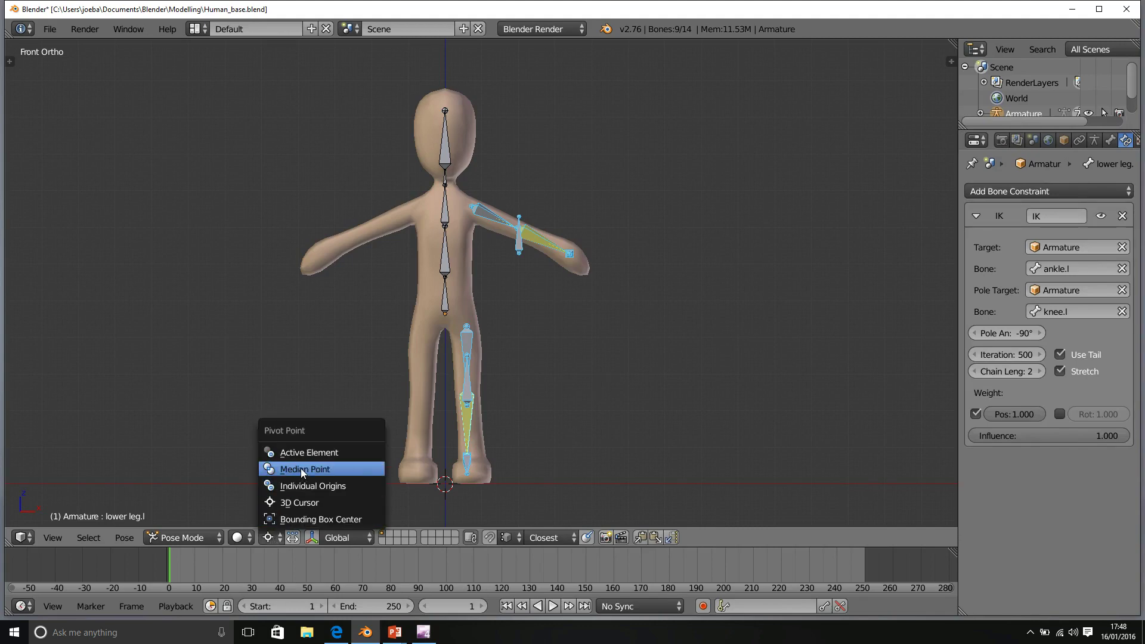
{"action": "left_click", "coordinate": [300, 468]}
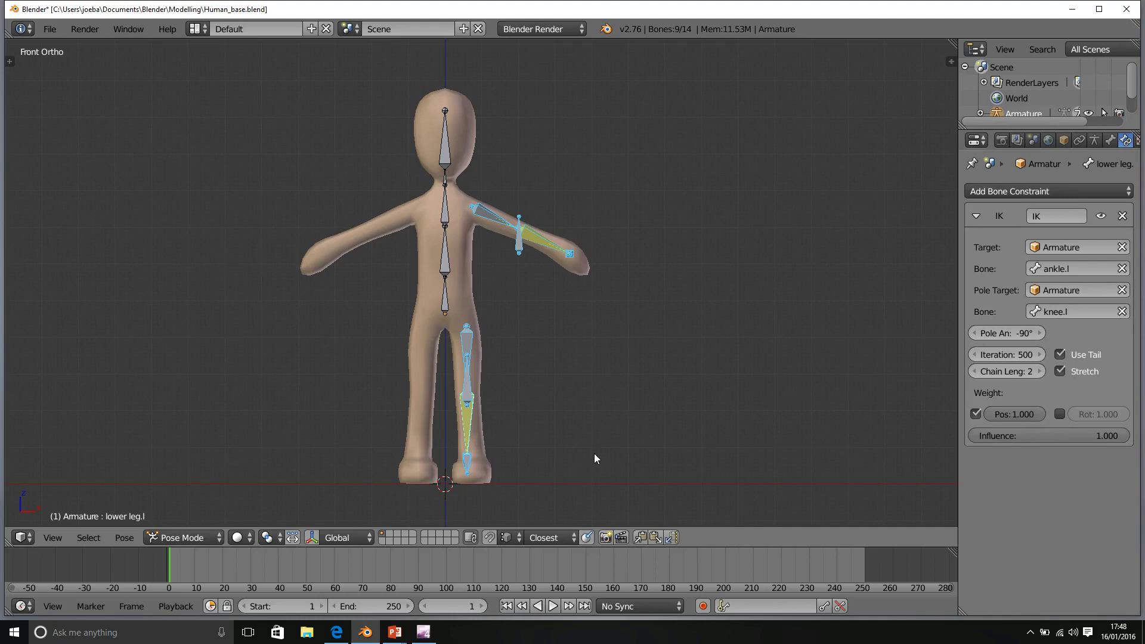
{"action": "key", "text": "period"}
{"action": "left_click", "coordinate": [266, 541]}
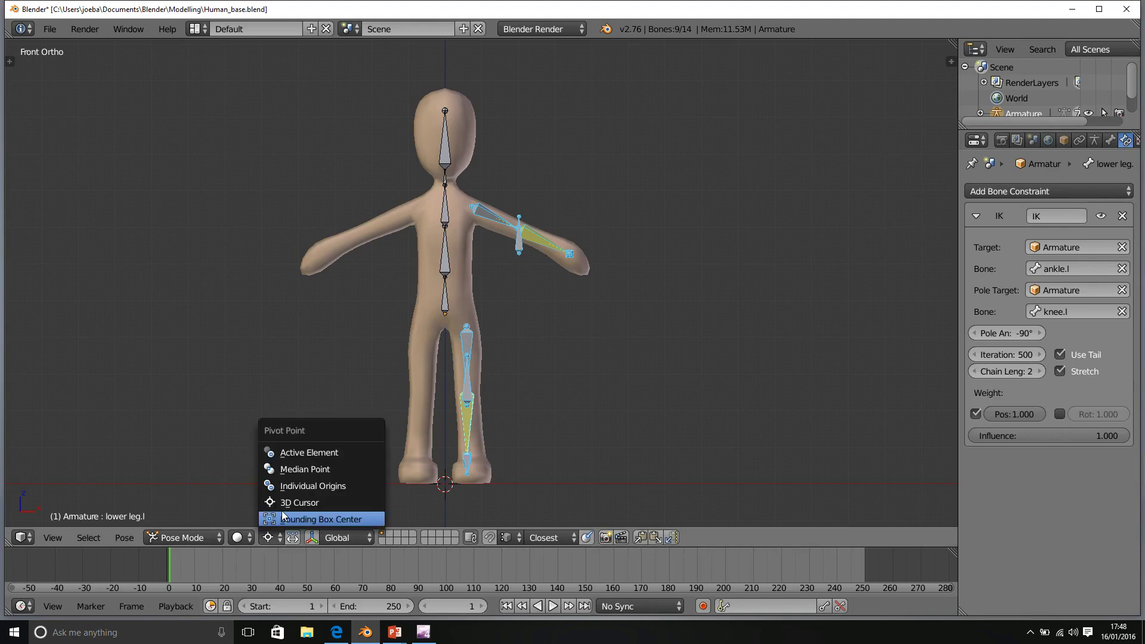
{"action": "left_click", "coordinate": [288, 508]}
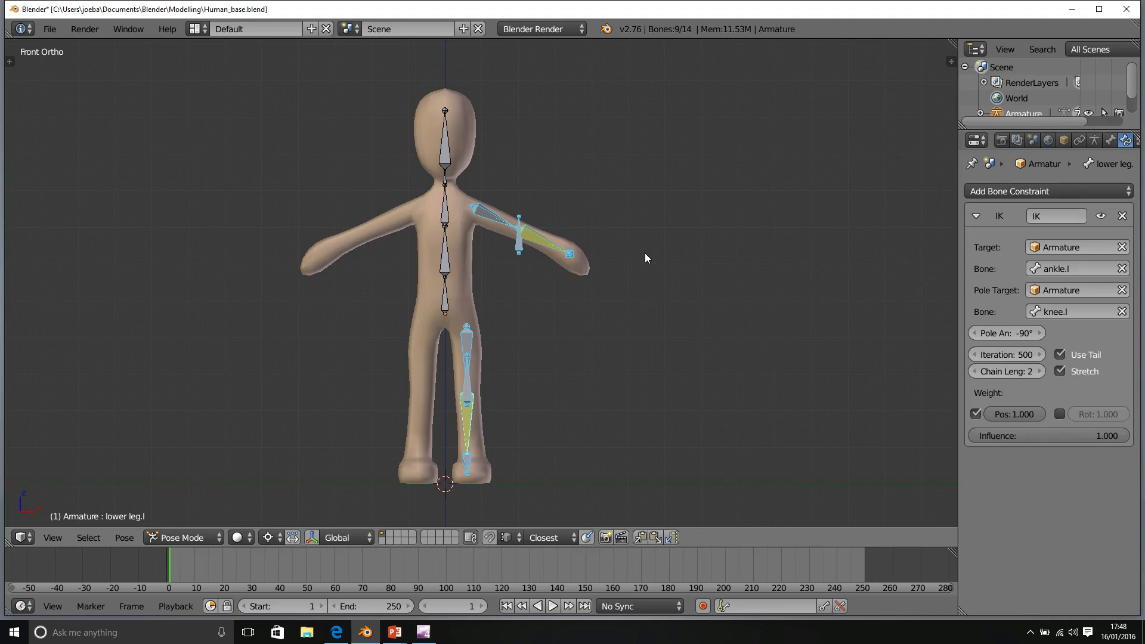
- Try an X-axis scale and a move on the left bones, cancelling both to keep the rest pose
{"action": "key", "text": "s"}
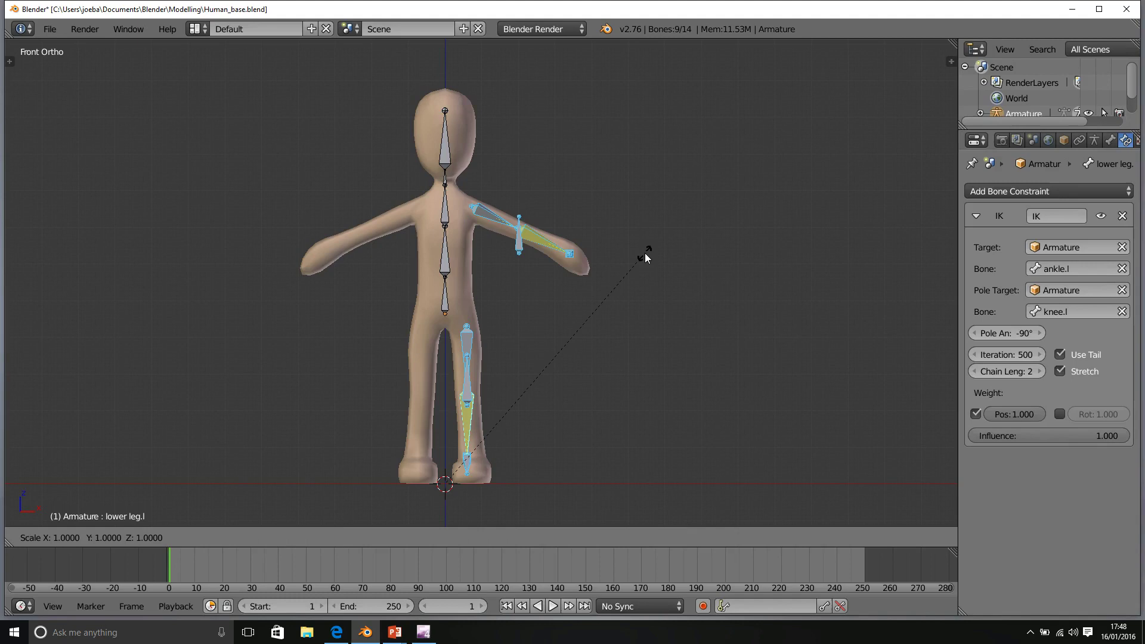
{"action": "key", "text": "x"}
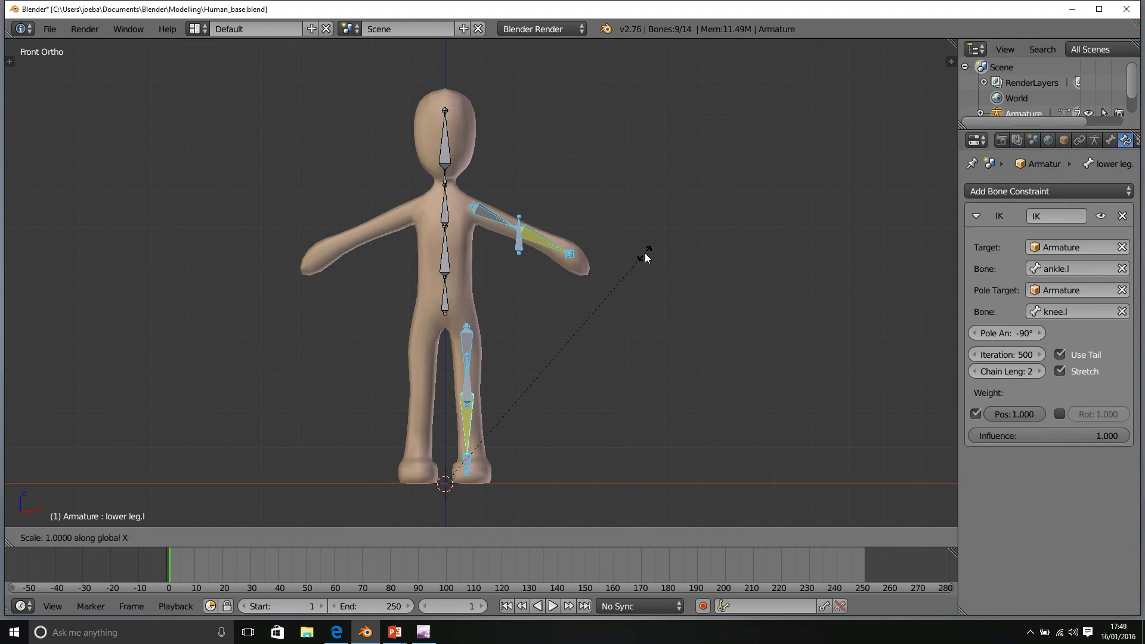
{"action": "type", "text": "-1"}
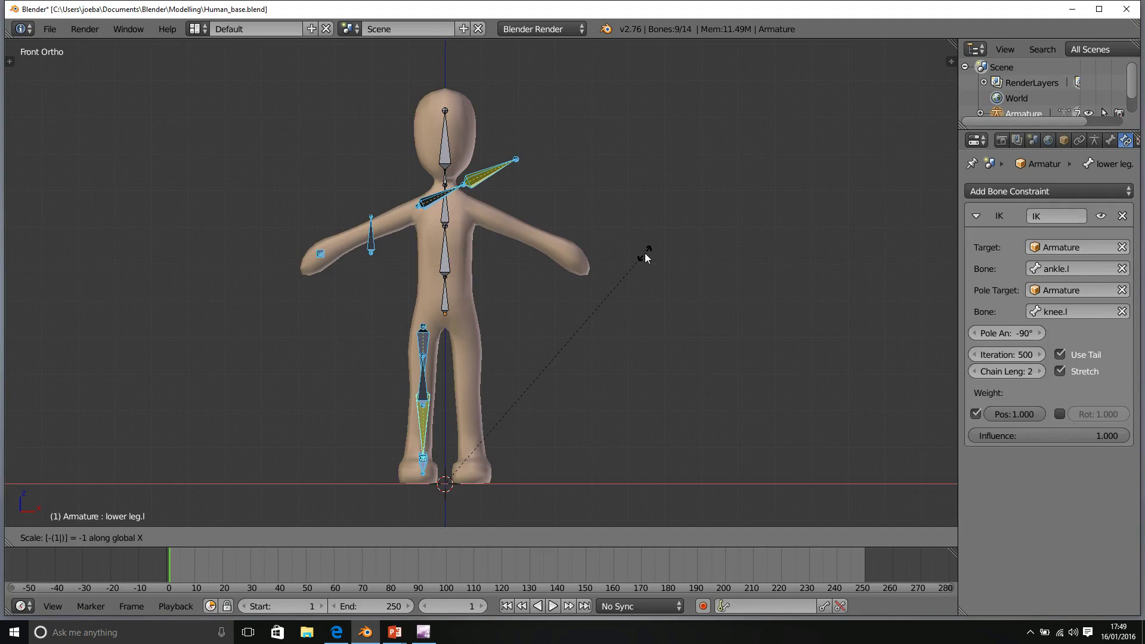
{"action": "key", "text": "BackSpace"}
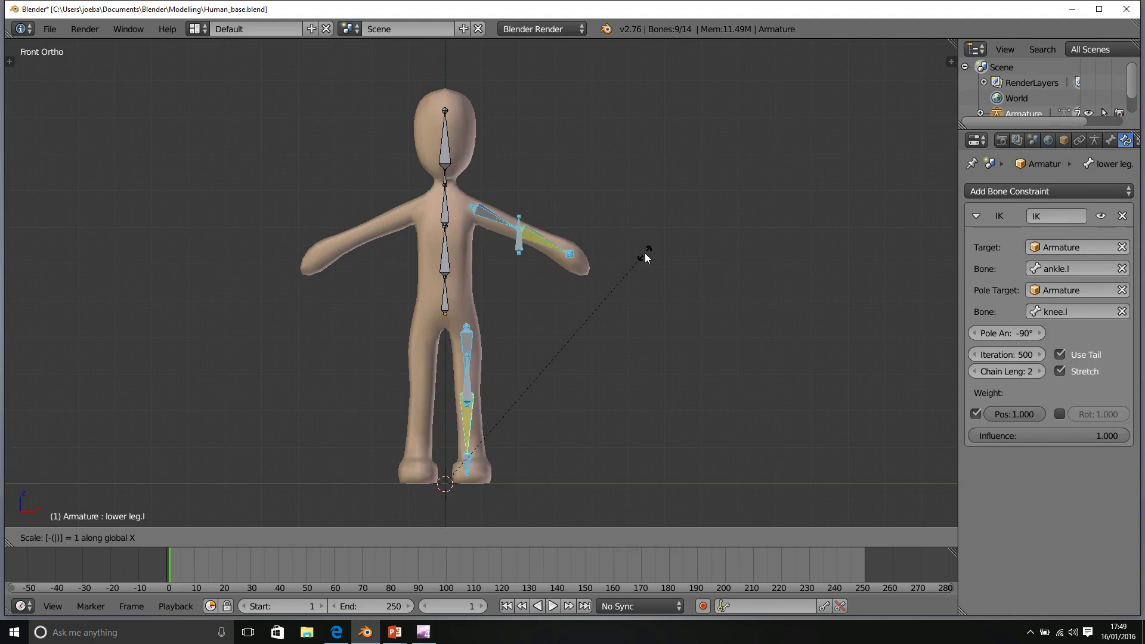
{"action": "key", "text": "BackSpace"}
{"action": "key", "text": "Escape"}
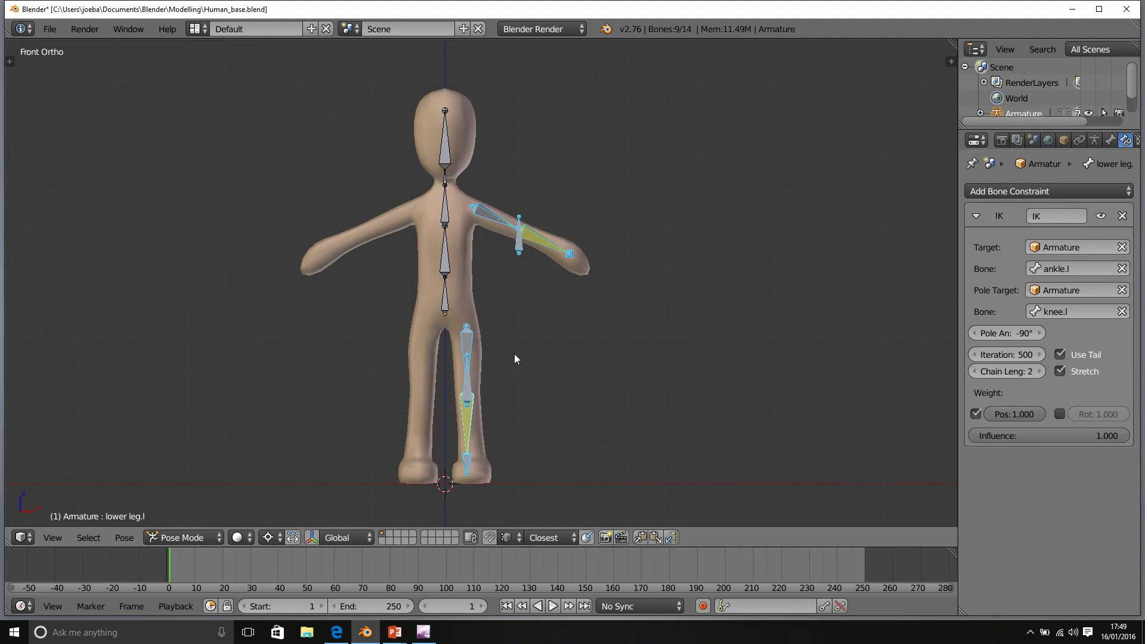
{"action": "key", "text": "g"}
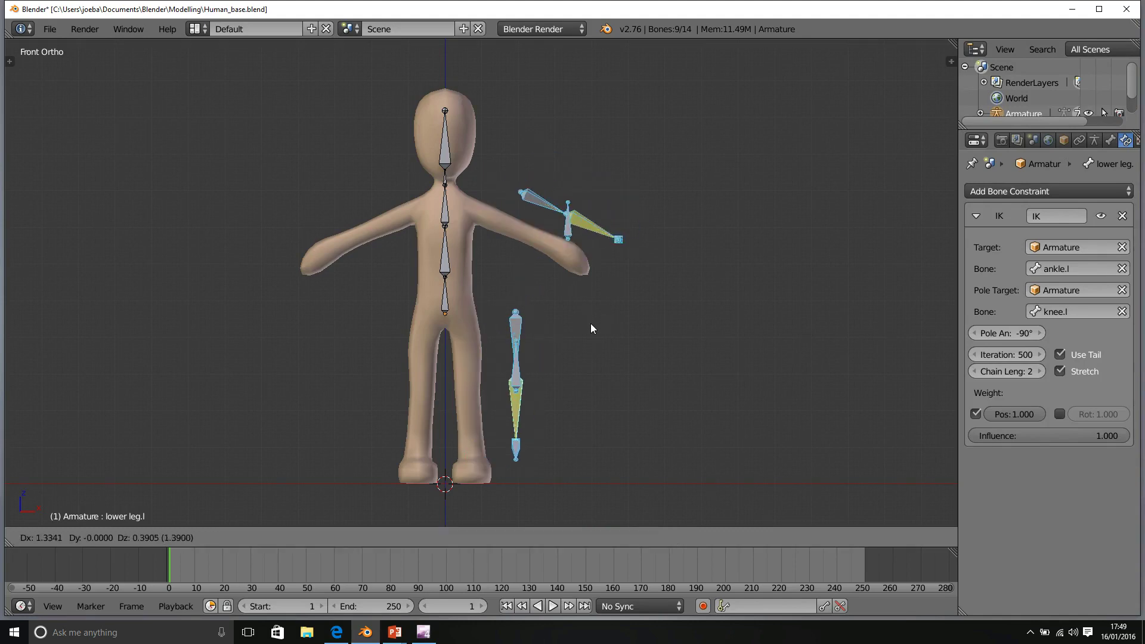
{"action": "key", "text": "Escape"}
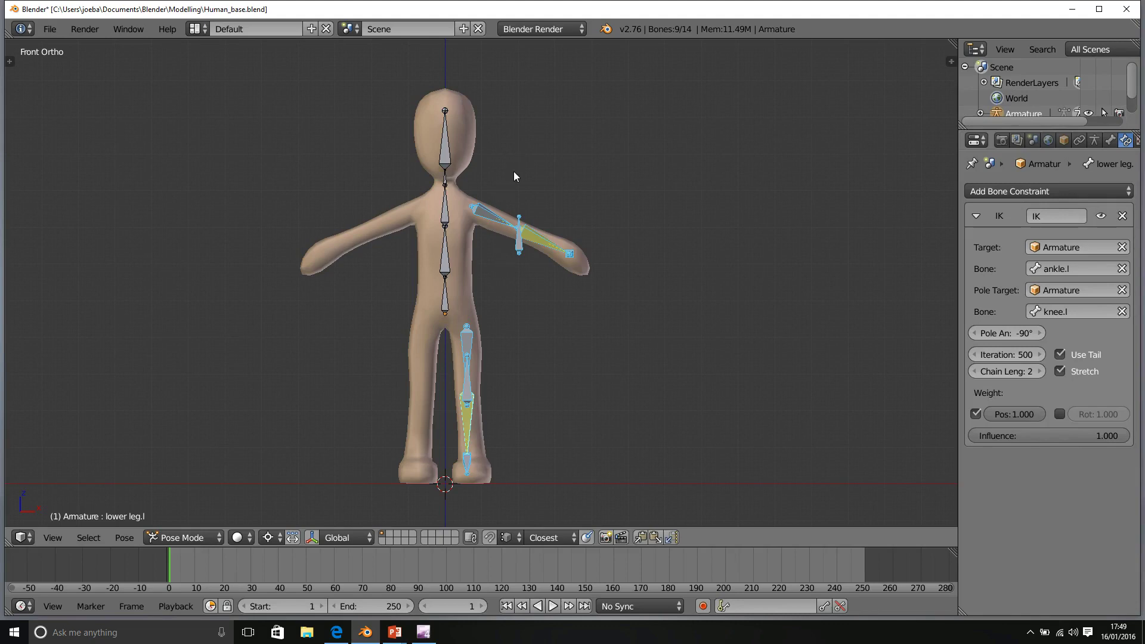
- In Edit Mode, duplicate the left arm and leg bones and mirror them with X scale -1
{"action": "left_click", "coordinate": [184, 537]}
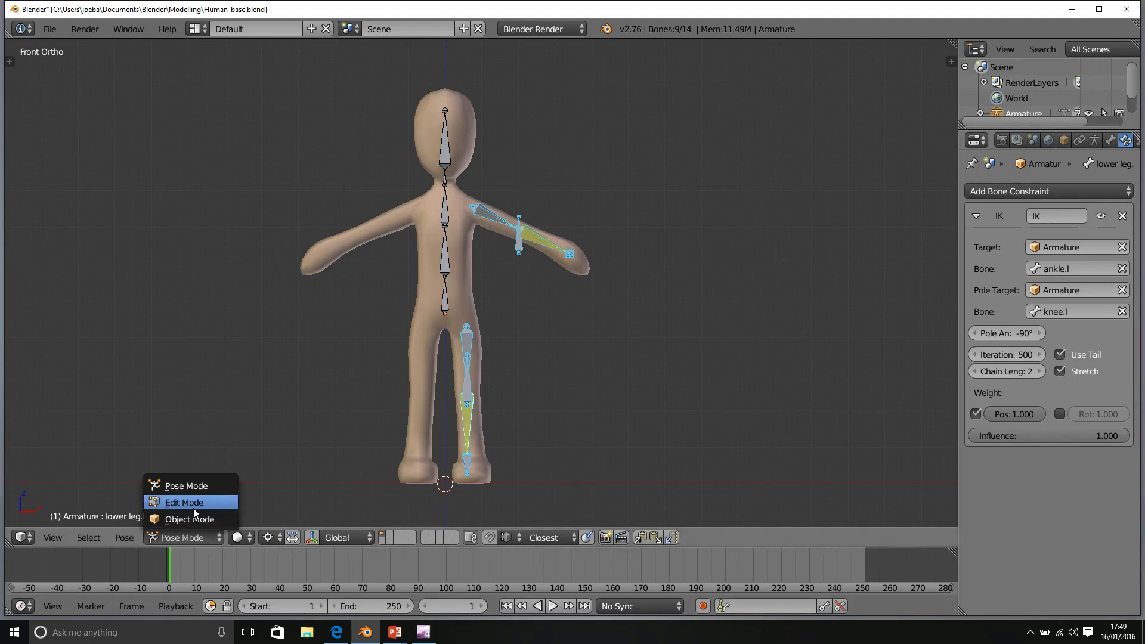
{"action": "left_click", "coordinate": [193, 507]}
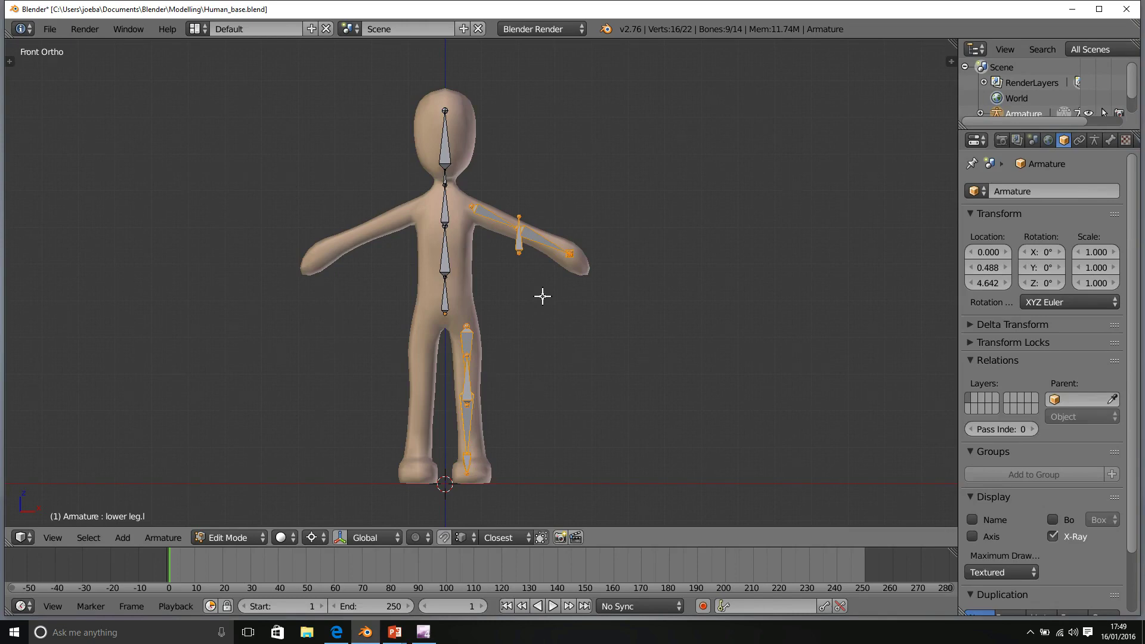
{"action": "key", "text": "shift+d"}
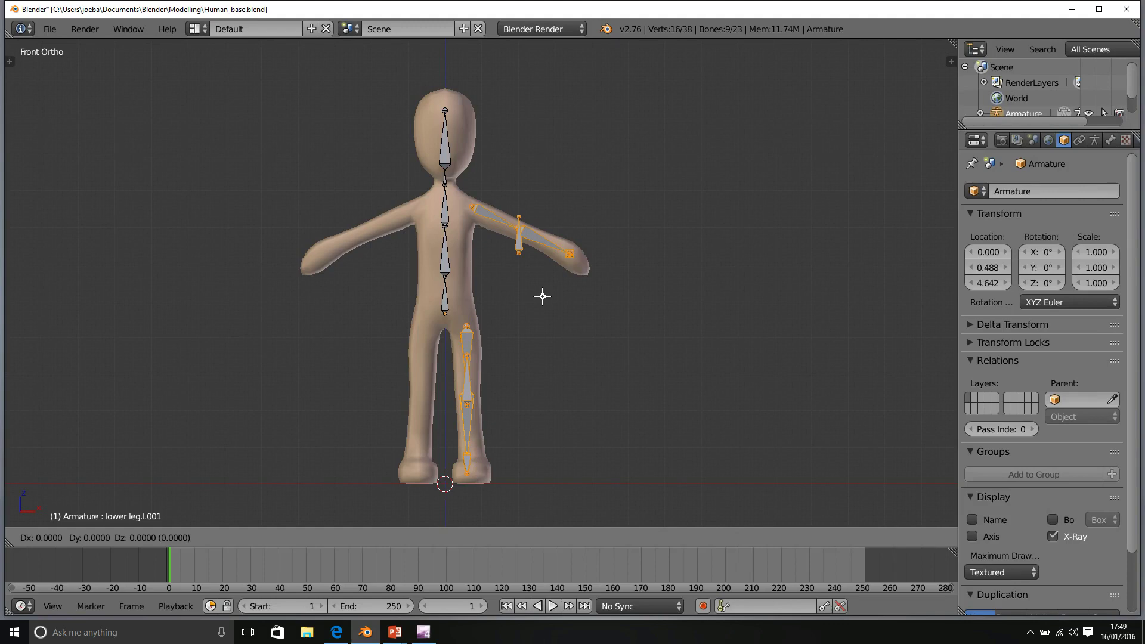
{"action": "key", "text": "s"}
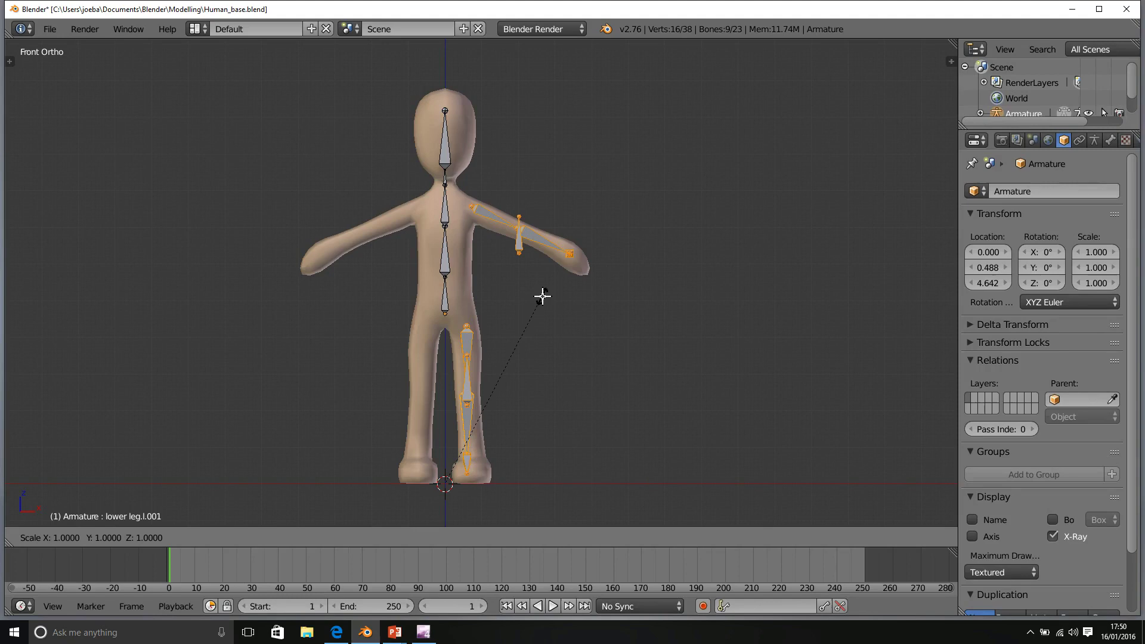
{"action": "key", "text": "x"}
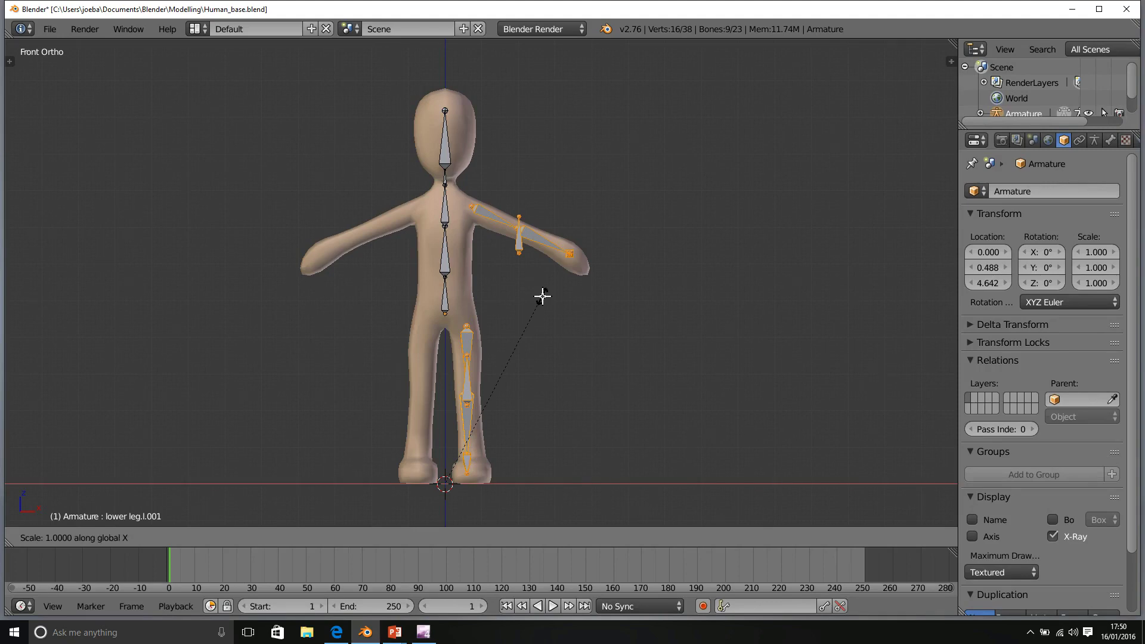
{"action": "type", "text": "-1"}
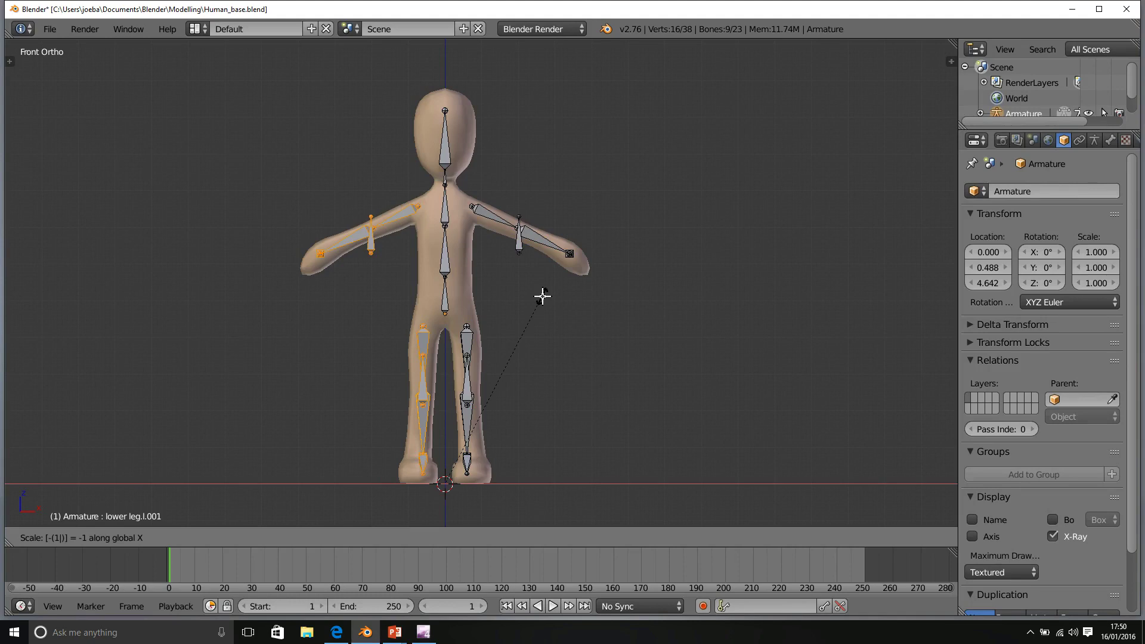
{"action": "key", "text": "Return"}
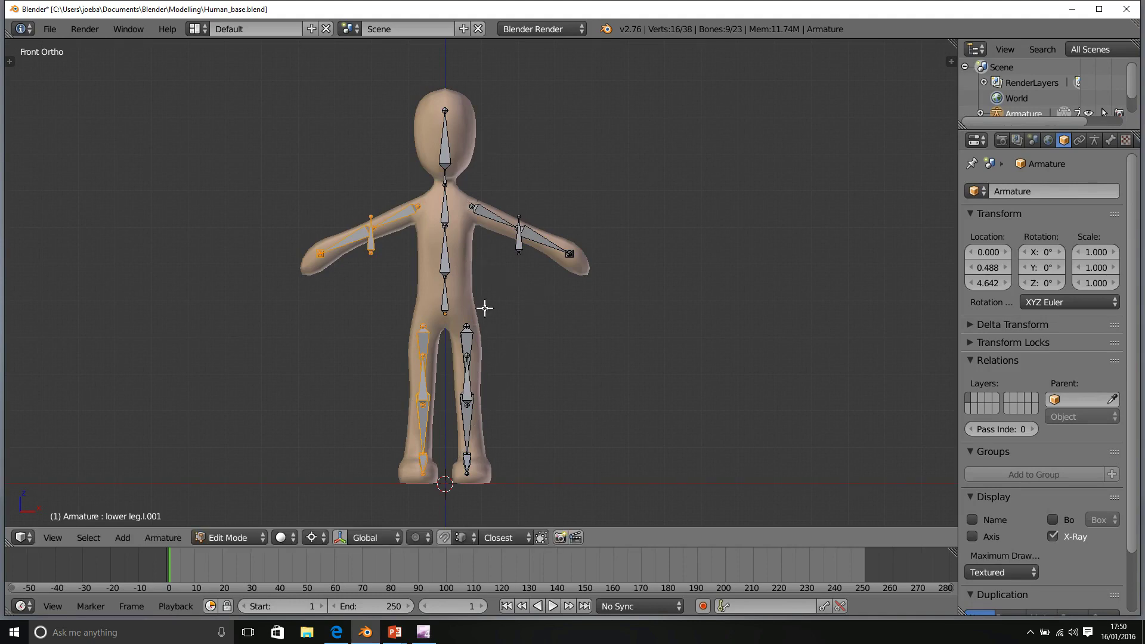
{"action": "mouse_move", "coordinate": [427, 321]}
{"action": "middle_mouse_down"}
{"action": "mouse_move", "coordinate": [519, 302]}
{"action": "mouse_move", "coordinate": [593, 307]}
{"action": "mouse_move", "coordinate": [629, 393]}
{"action": "mouse_move", "coordinate": [435, 348]}
{"action": "mouse_move", "coordinate": [439, 324]}
{"action": "middle_mouse_up"}
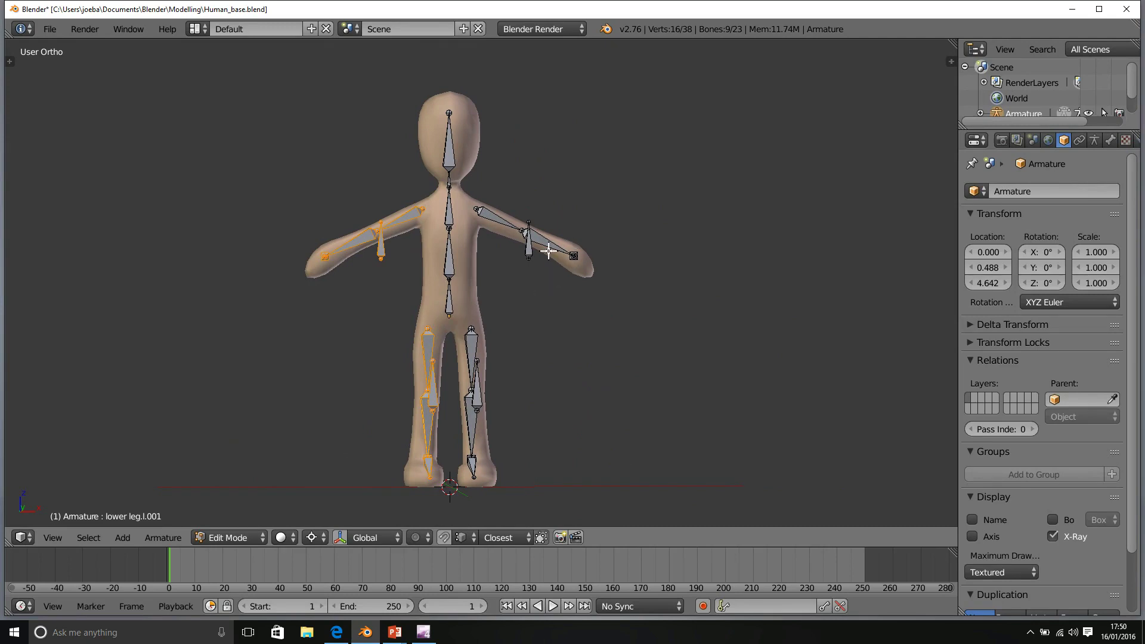
- Undo the mirrored bone copies, cancel a stray move, and return to the Front Ortho view
{"action": "key", "text": "ctrl+z"}
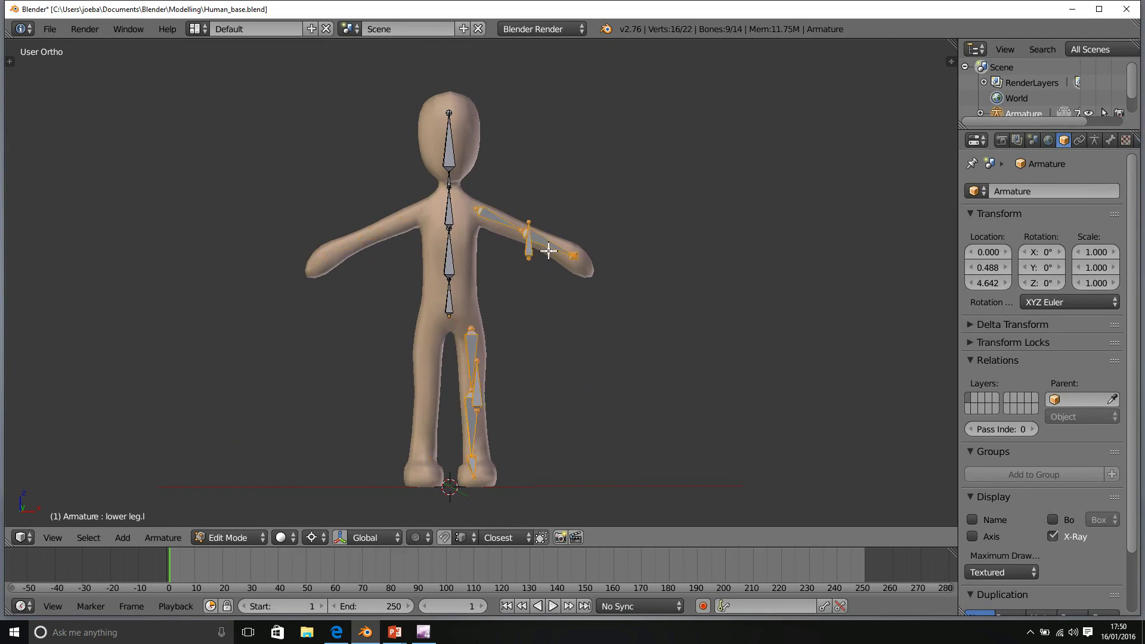
{"action": "key", "text": "g"}
{"action": "key", "text": "Escape"}
{"action": "middle_click_drag", "start_coordinate": [524, 315], "coordinate": [518, 307]}
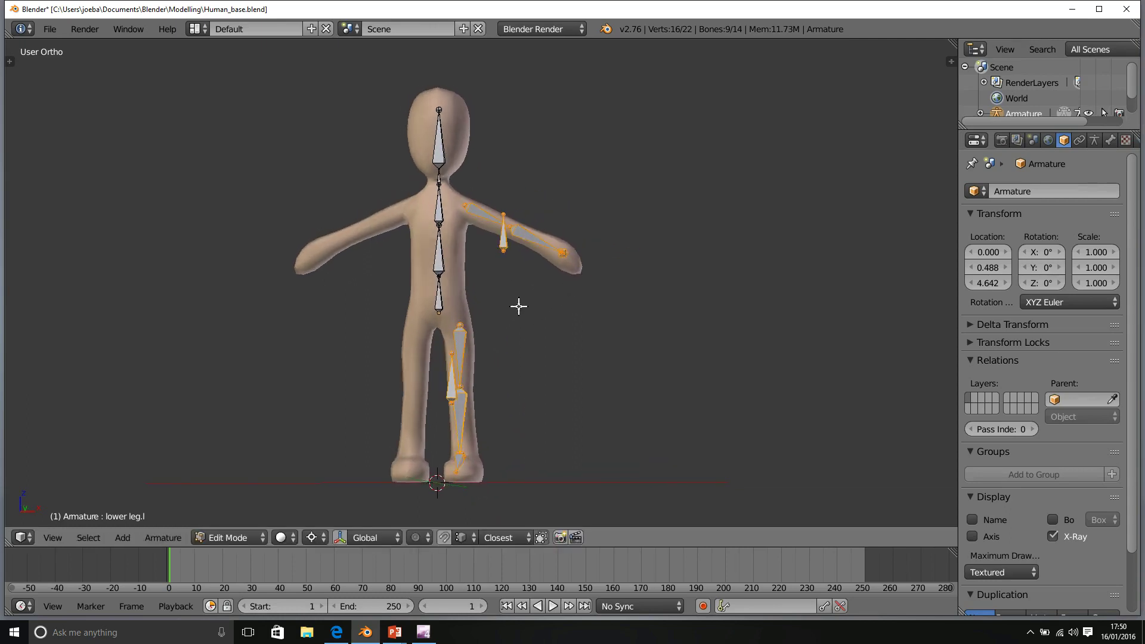
{"action": "key", "text": "KP_3"}
{"action": "key", "text": "KP_1"}
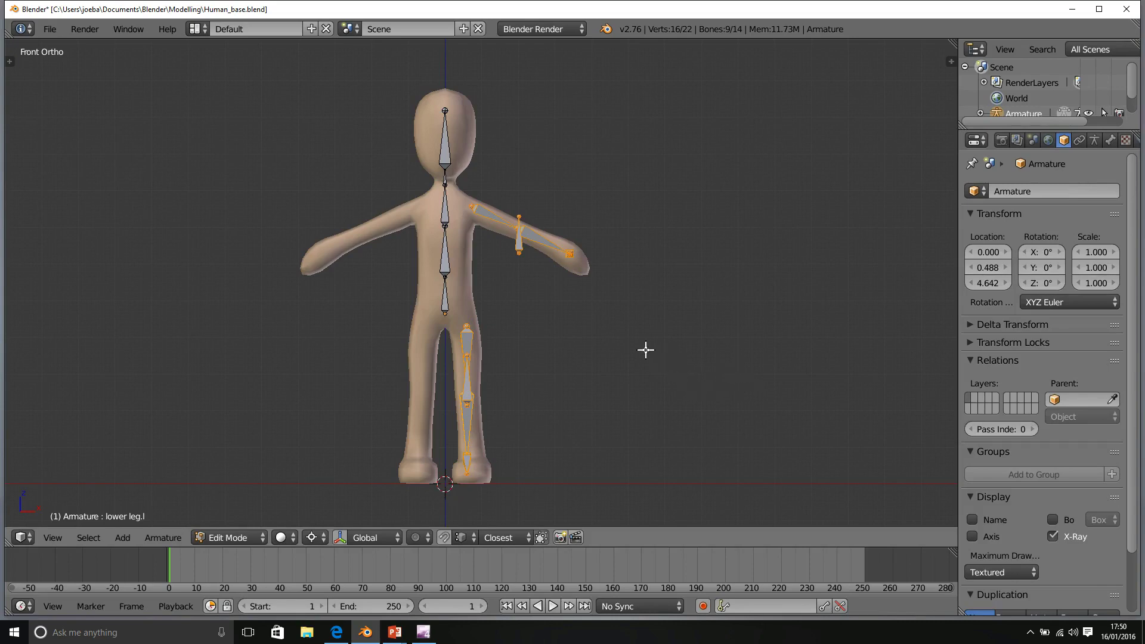
- With the 3D Cursor as pivot, duplicate the left arm and leg bones and mirror them with X scale -1
{"action": "left_click", "coordinate": [314, 537]}
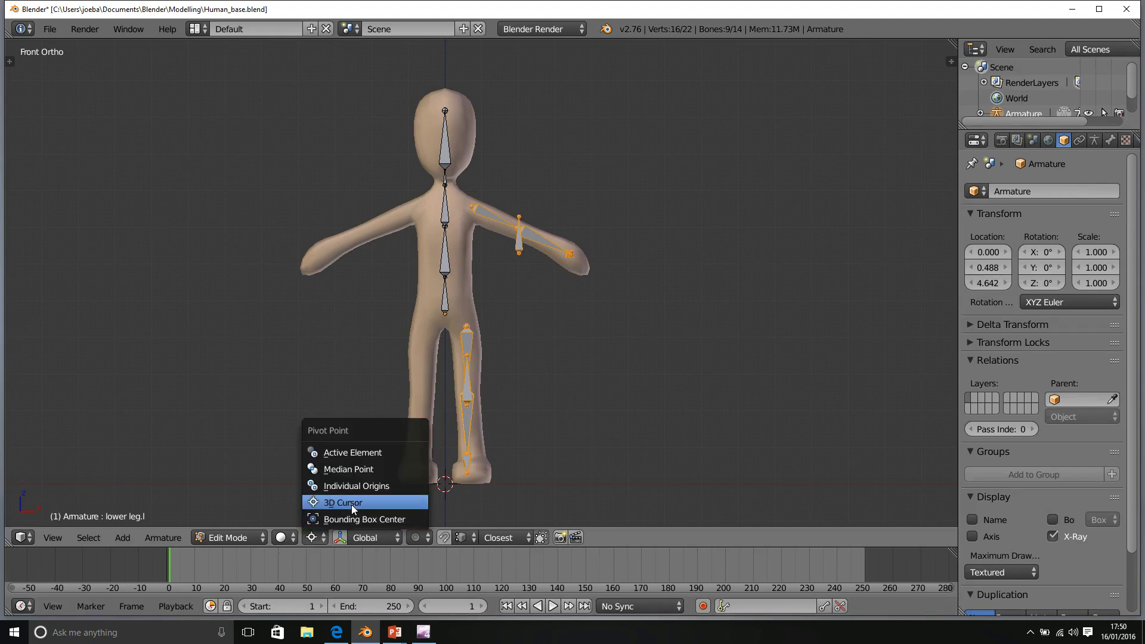
{"action": "left_click", "coordinate": [352, 505]}
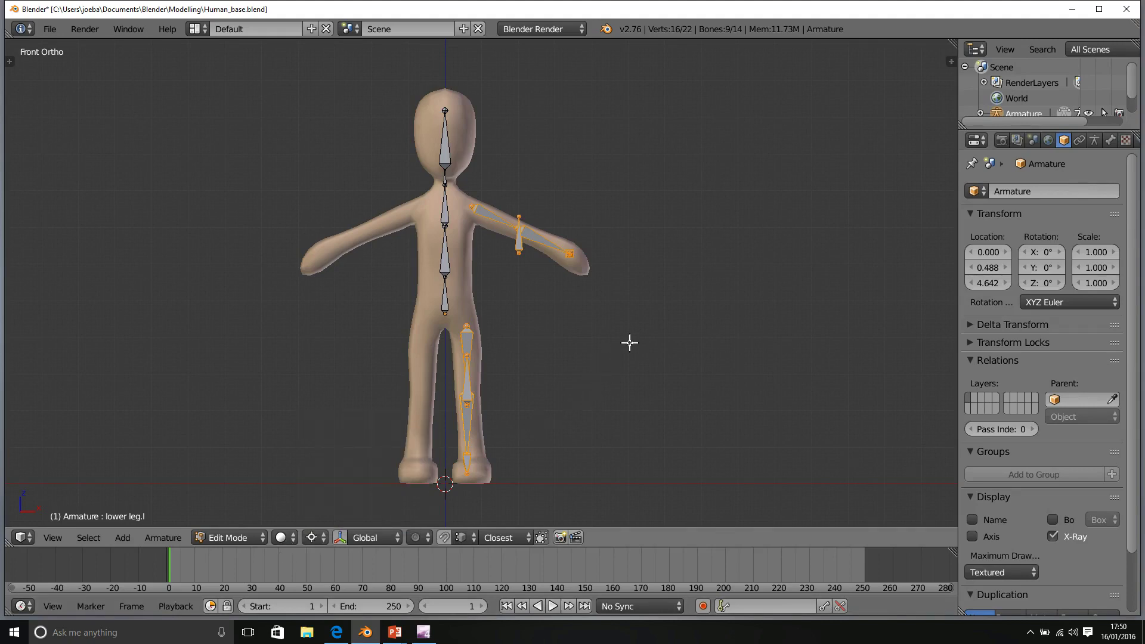
{"action": "key", "text": "shift+d"}
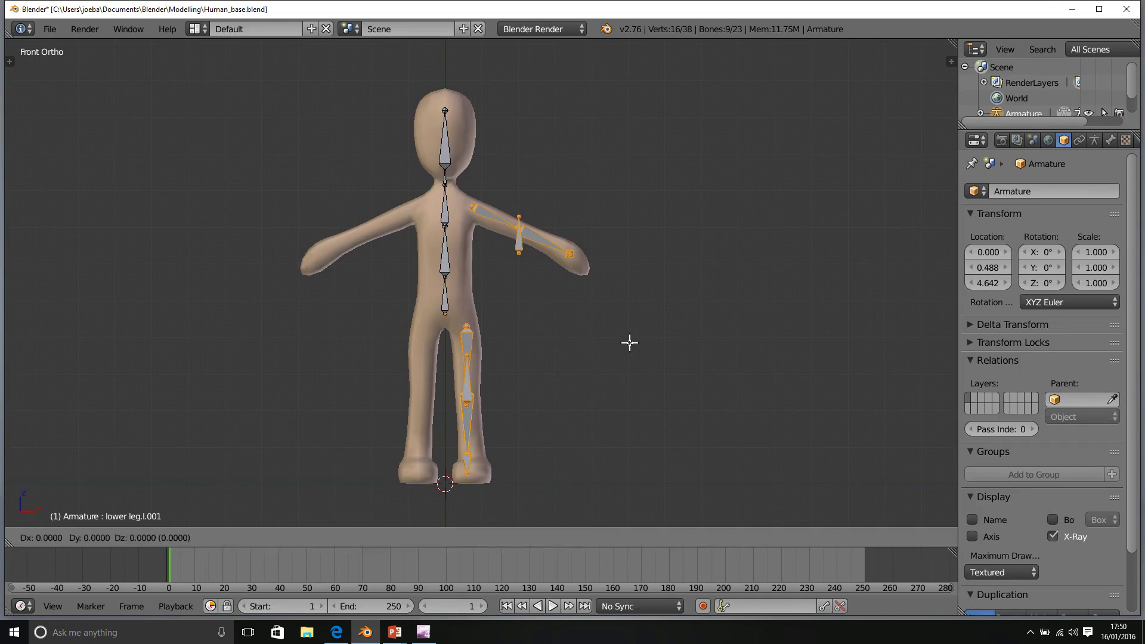
{"action": "key", "text": "s"}
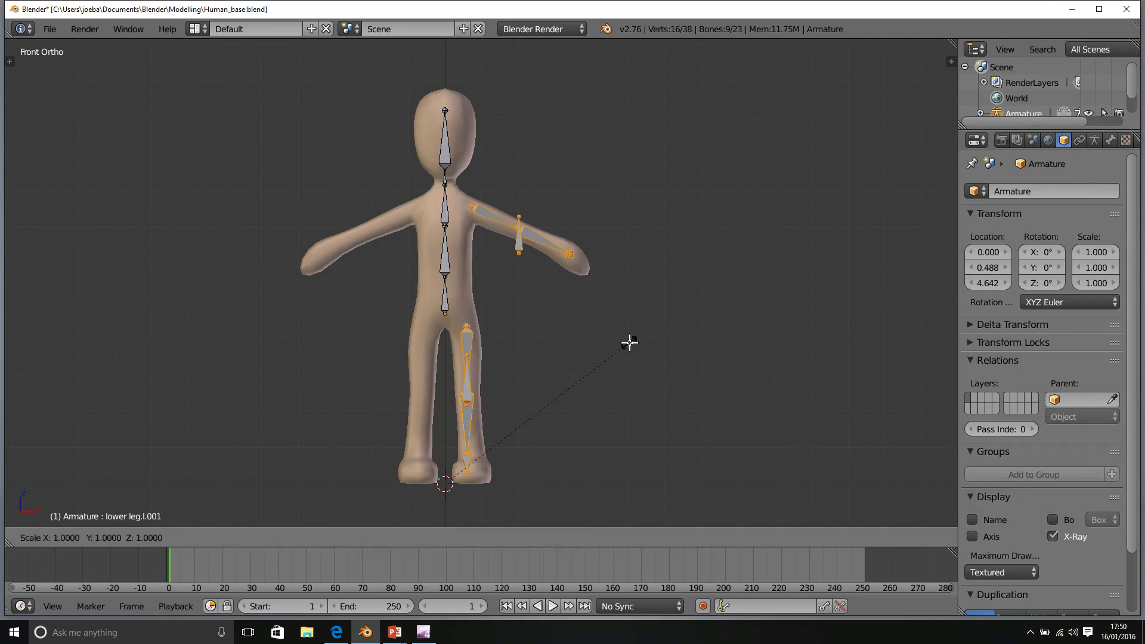
{"action": "key", "text": "x"}
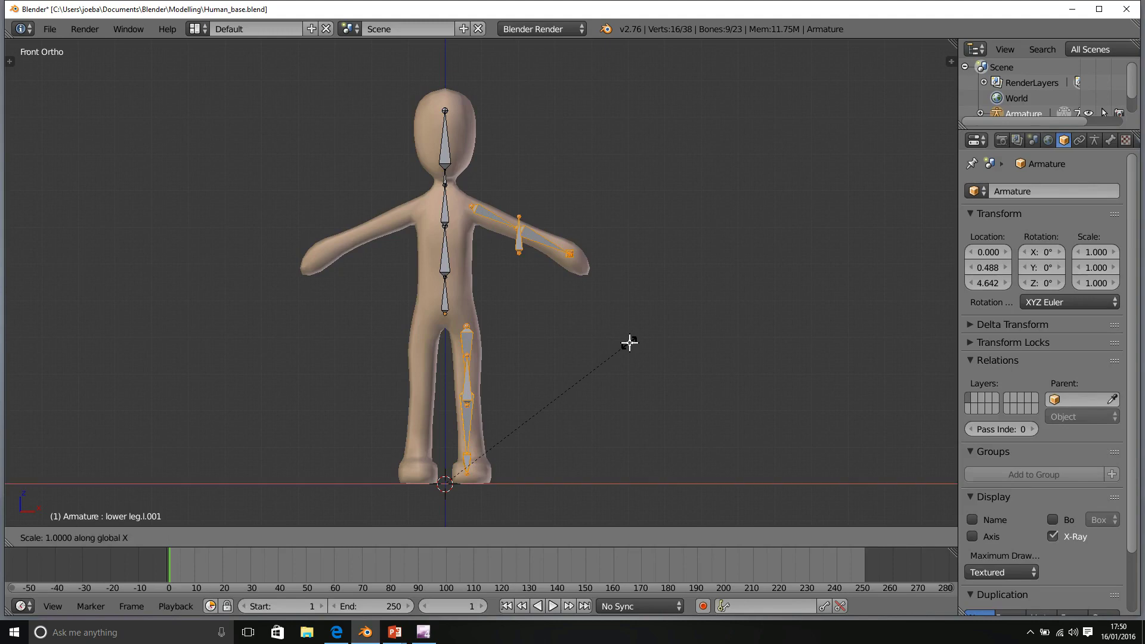
{"action": "type", "text": "-1"}
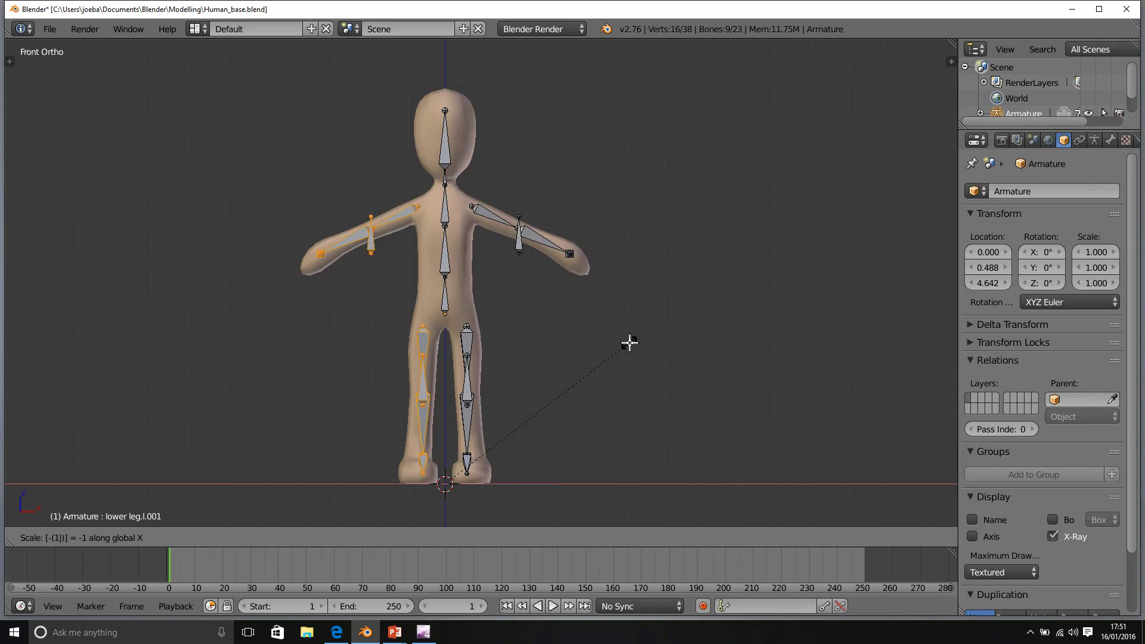
{"action": "key", "text": "Return"}
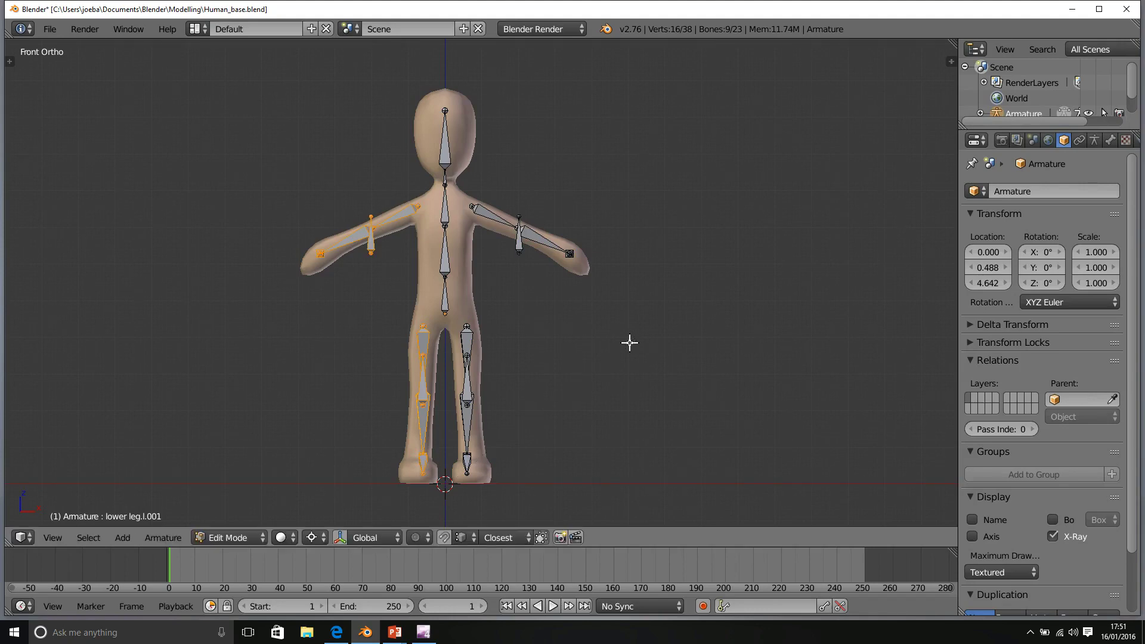
- Select and deselect all bones, then orbit to inspect the symmetric rig
{"action": "key", "text": "a"}
{"action": "key", "text": "a"}
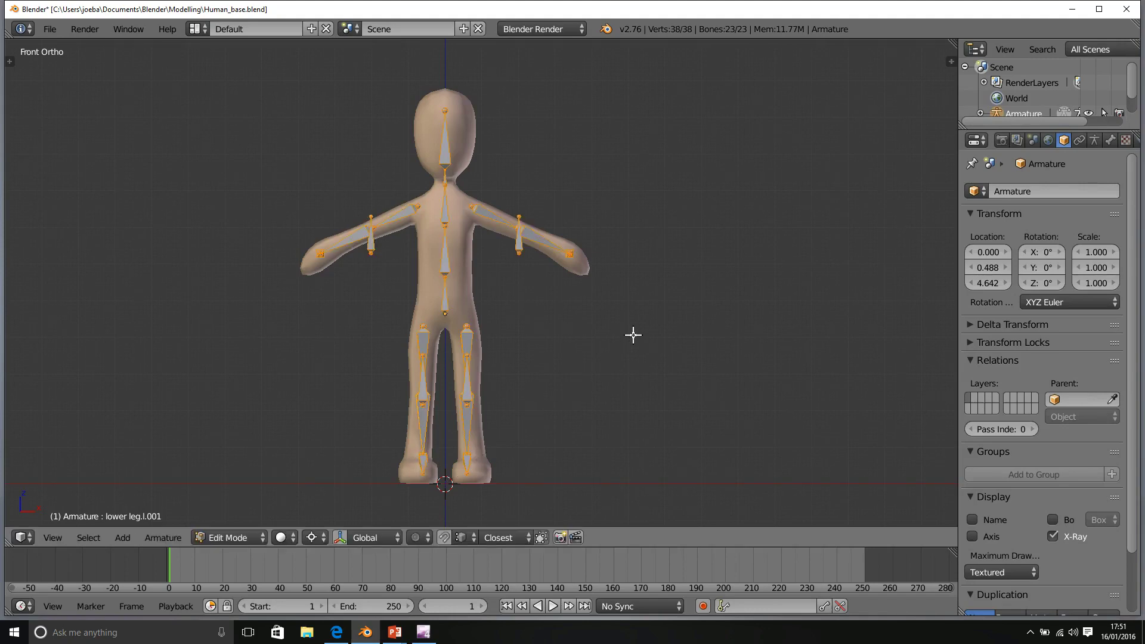
{"action": "key", "text": "a"}
{"action": "mouse_move", "coordinate": [534, 275]}
{"action": "middle_mouse_down"}
{"action": "mouse_move", "coordinate": [686, 307]}
{"action": "mouse_move", "coordinate": [631, 339]}
{"action": "mouse_move", "coordinate": [560, 295]}
{"action": "mouse_move", "coordinate": [530, 251]}
{"action": "mouse_move", "coordinate": [538, 324]}
{"action": "mouse_move", "coordinate": [550, 302]}
{"action": "mouse_move", "coordinate": [534, 279]}
{"action": "middle_mouse_up"}
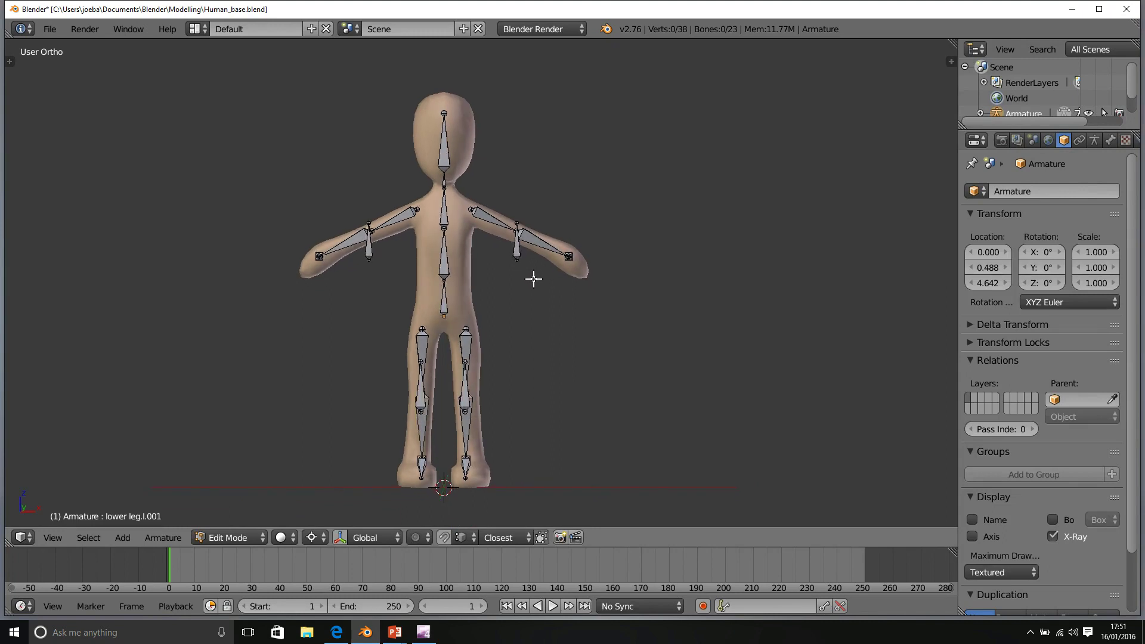